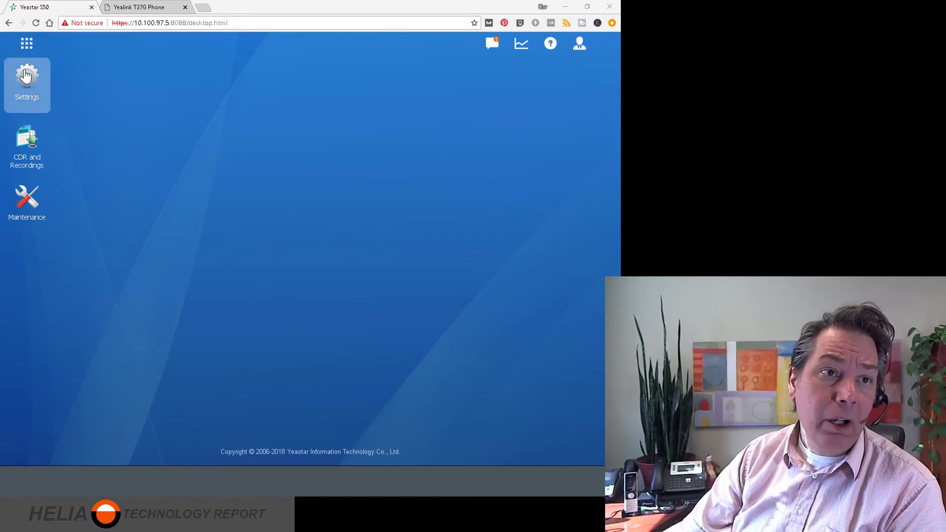
{"action": "left_click", "coordinate": [27, 86]}
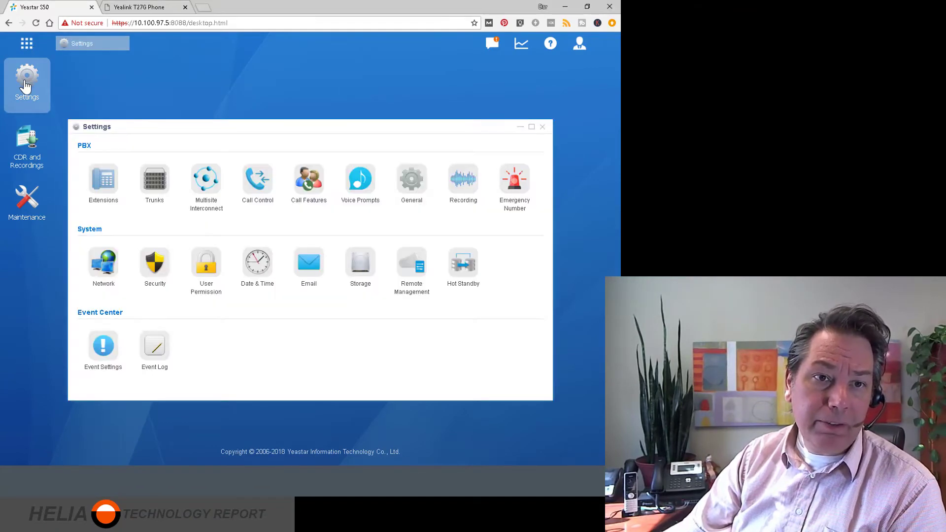
{"action": "left_click", "coordinate": [256, 186]}
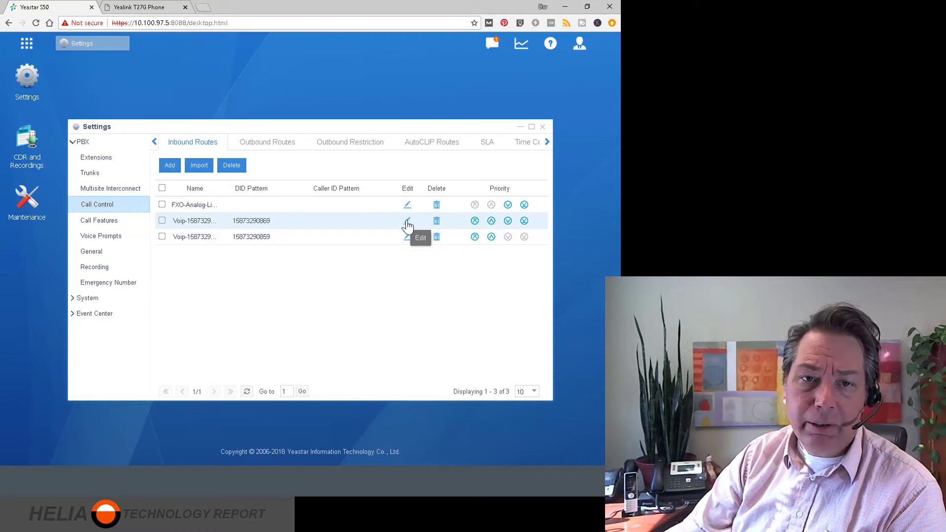
{"action": "left_click", "coordinate": [392, 228]}
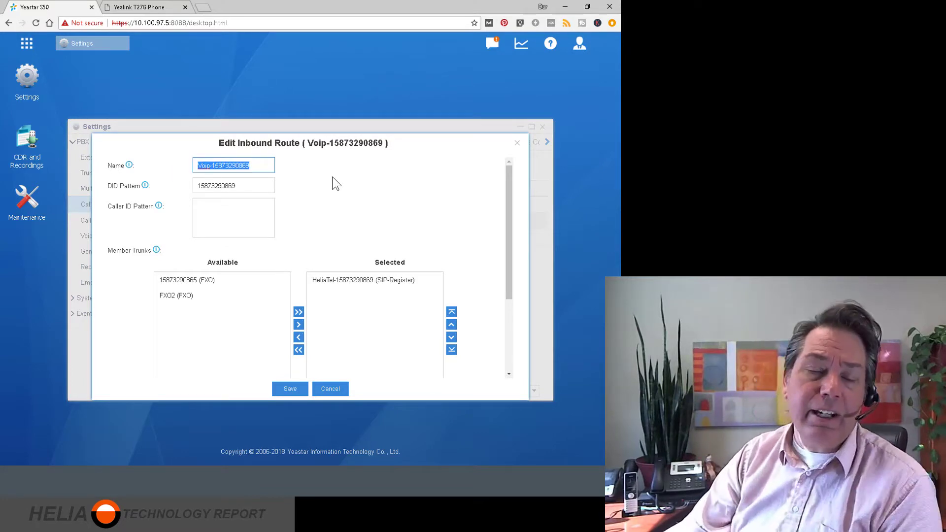
{"action": "scroll", "coordinate": [332, 176], "scroll_direction": "down", "scroll_amount": 3}
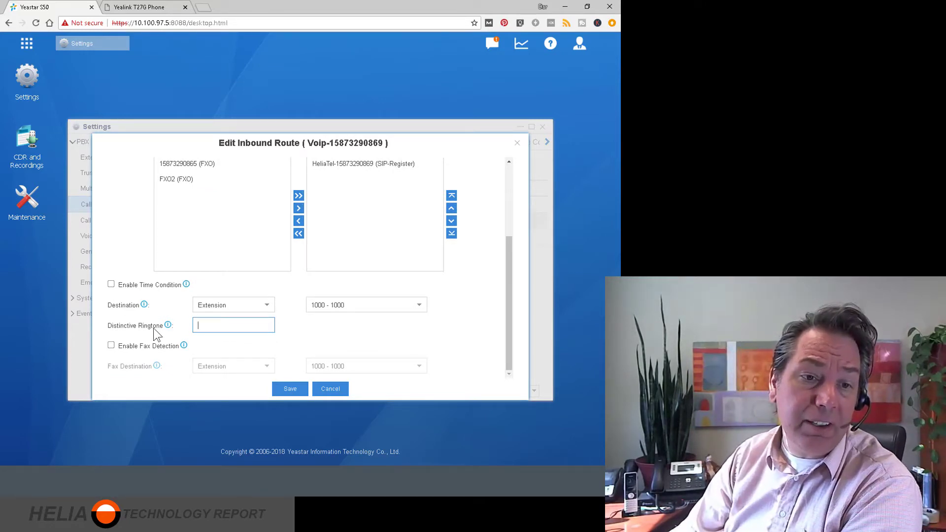
{"action": "key", "text": "ctrl+v"}
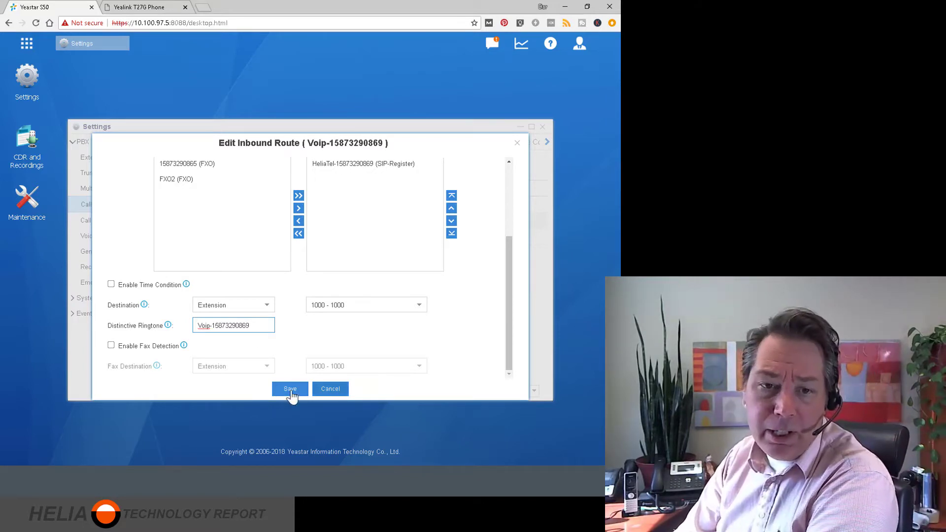
{"action": "left_click", "coordinate": [281, 389]}
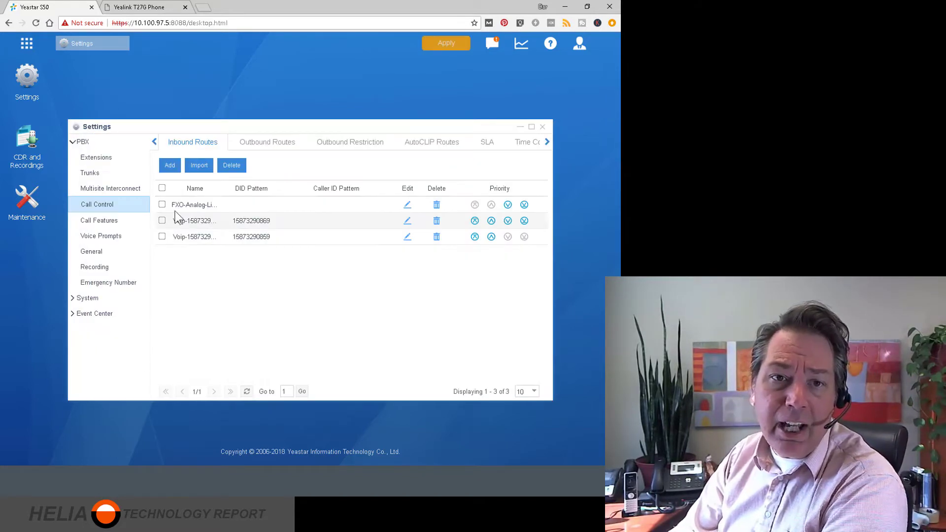
Apply the pending inbound route change on the PBX.
{"action": "left_click", "coordinate": [446, 45]}
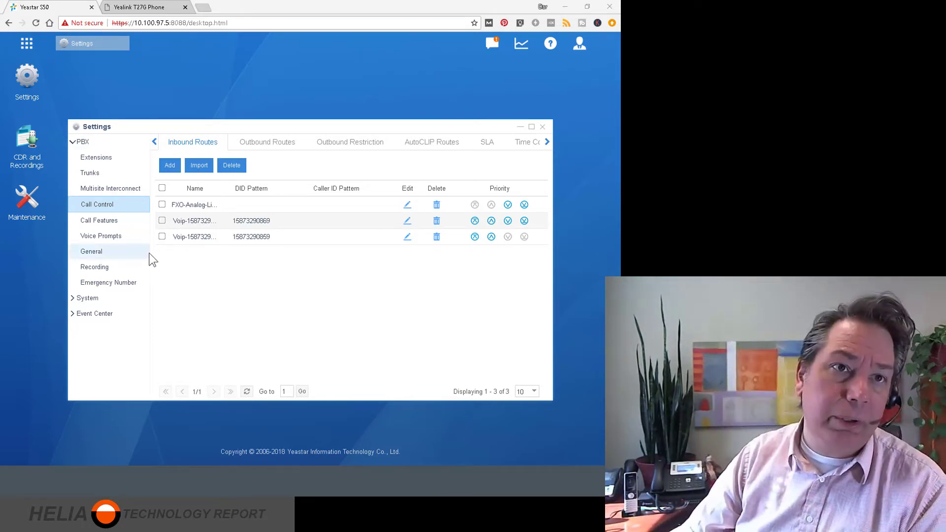
Log in to the Yealink T27G web interface and reach the Settings > Ring page.
{"action": "left_click", "coordinate": [140, 8]}
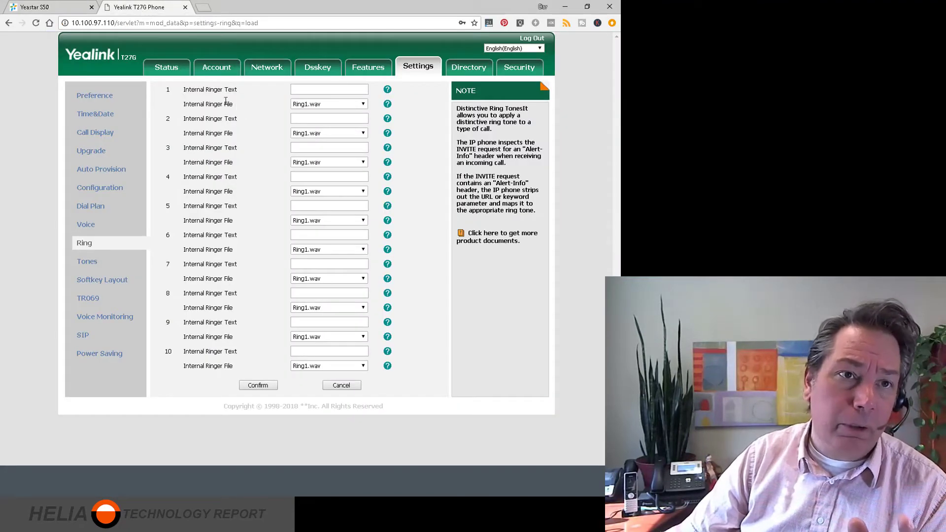
{"action": "left_click", "coordinate": [167, 69]}
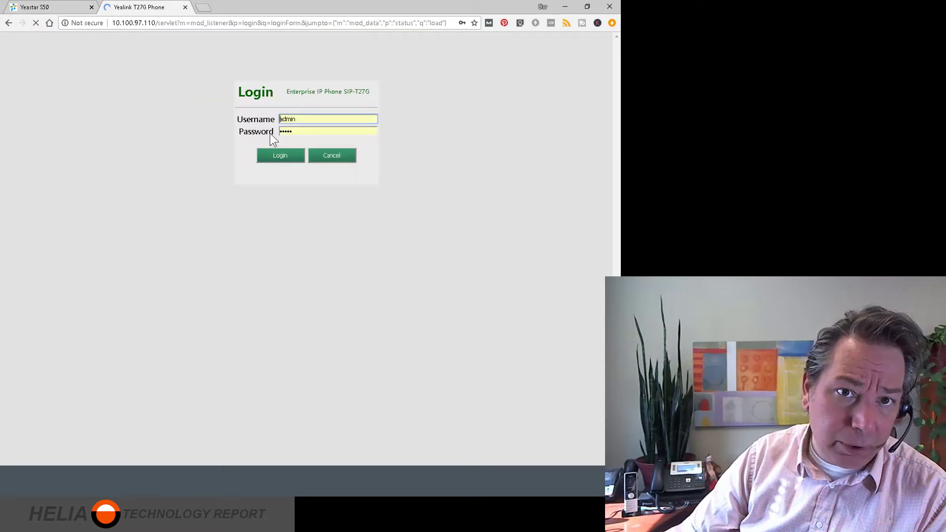
{"action": "left_click", "coordinate": [274, 154]}
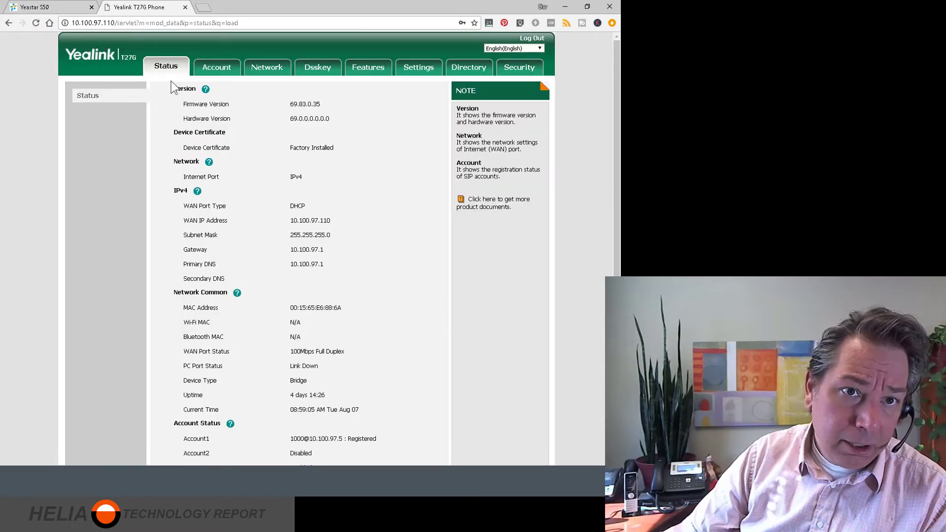
{"action": "left_click", "coordinate": [426, 70]}
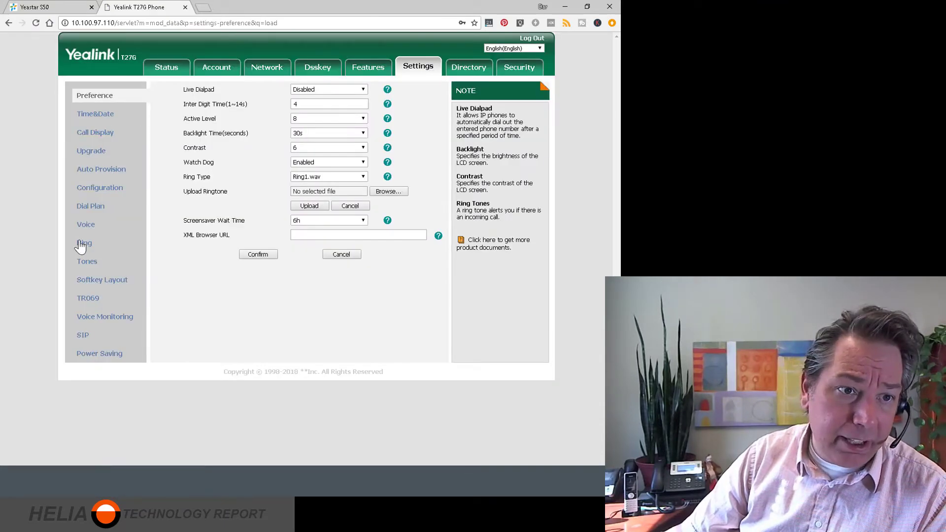
{"action": "left_click", "coordinate": [81, 247]}
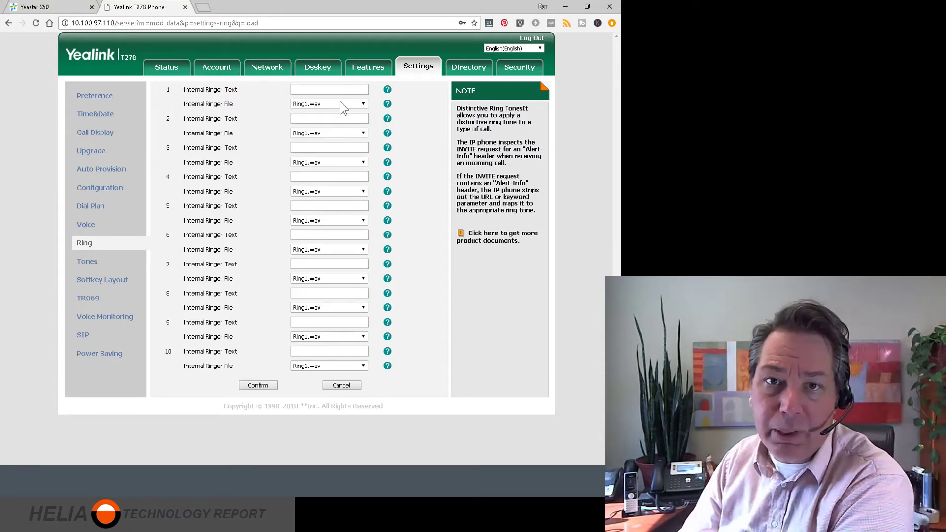
{"action": "left_click", "coordinate": [326, 90]}
{"action": "type", "text": "f"}
{"action": "key", "text": "BackSpace"}
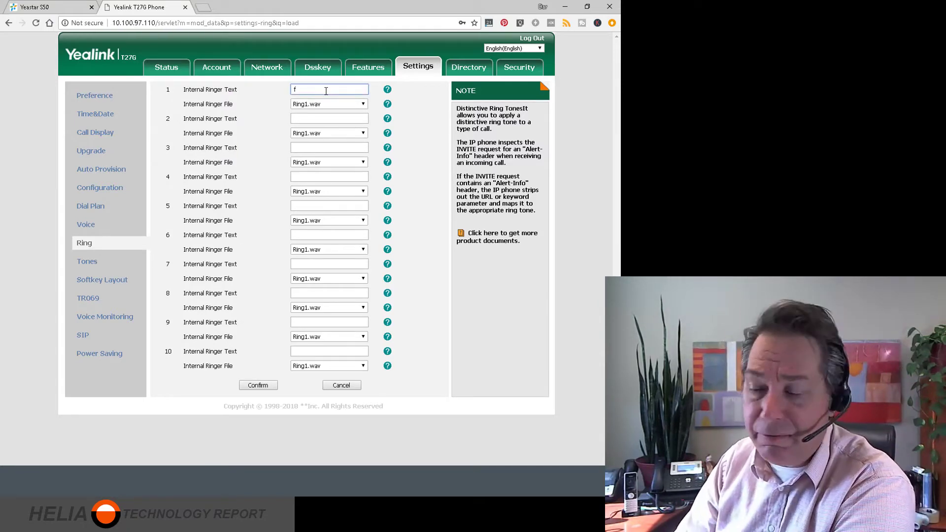
{"action": "key", "text": "ctrl+v"}
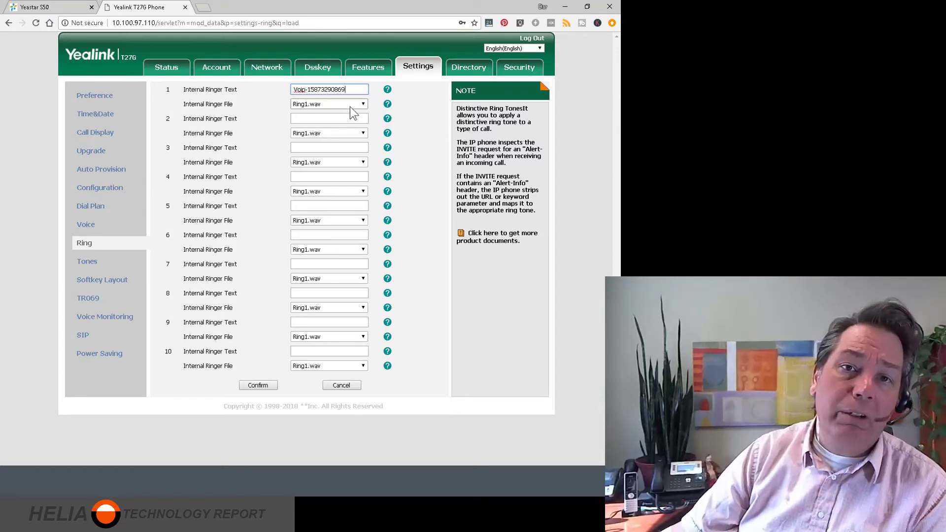
{"action": "left_click", "coordinate": [365, 106]}
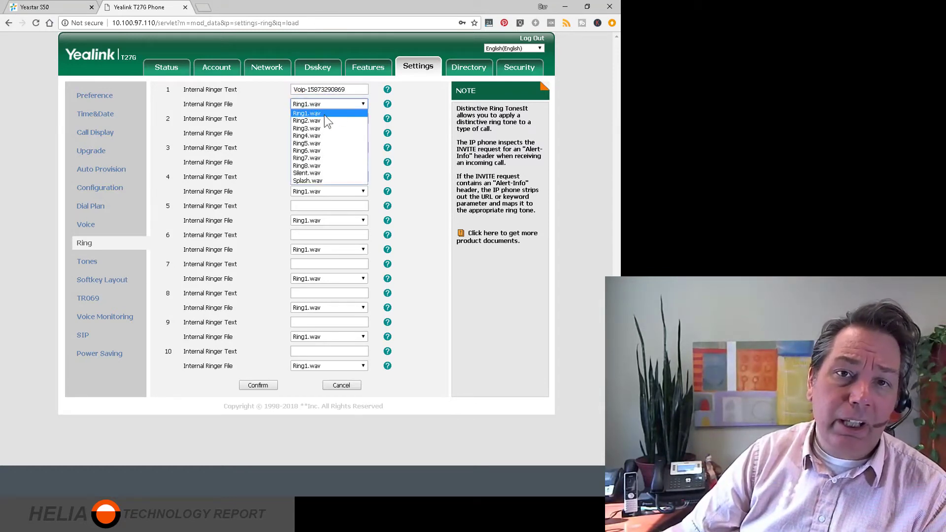
{"action": "left_click", "coordinate": [315, 135]}
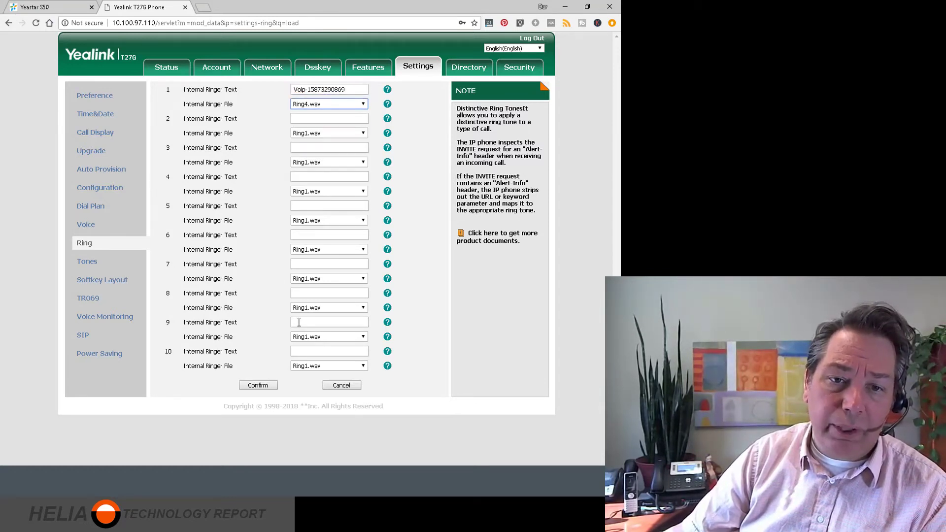
{"action": "left_click", "coordinate": [255, 386]}
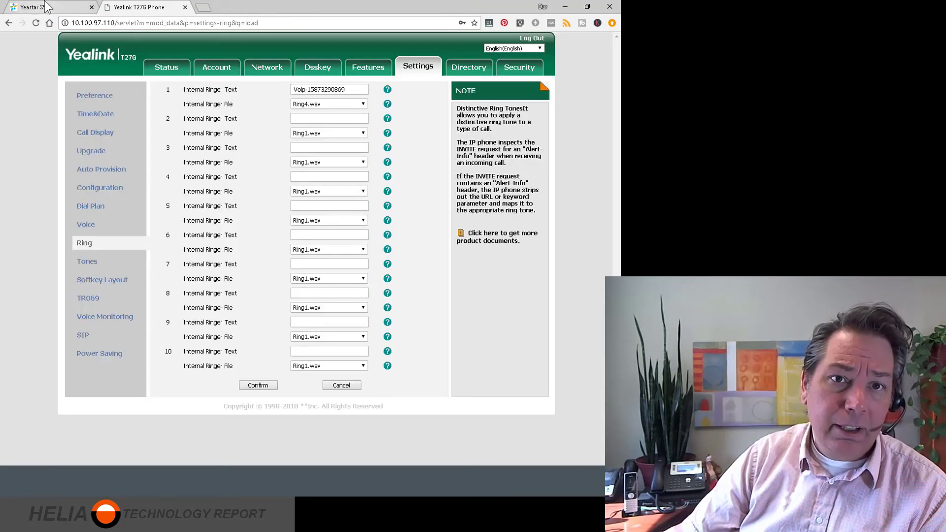
{"action": "left_click", "coordinate": [48, 7]}
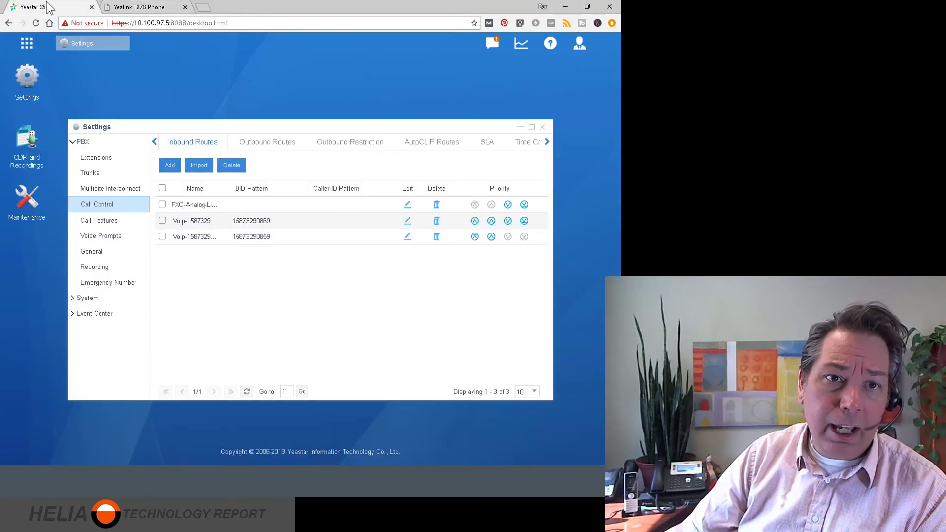
{"action": "left_click", "coordinate": [124, 7]}
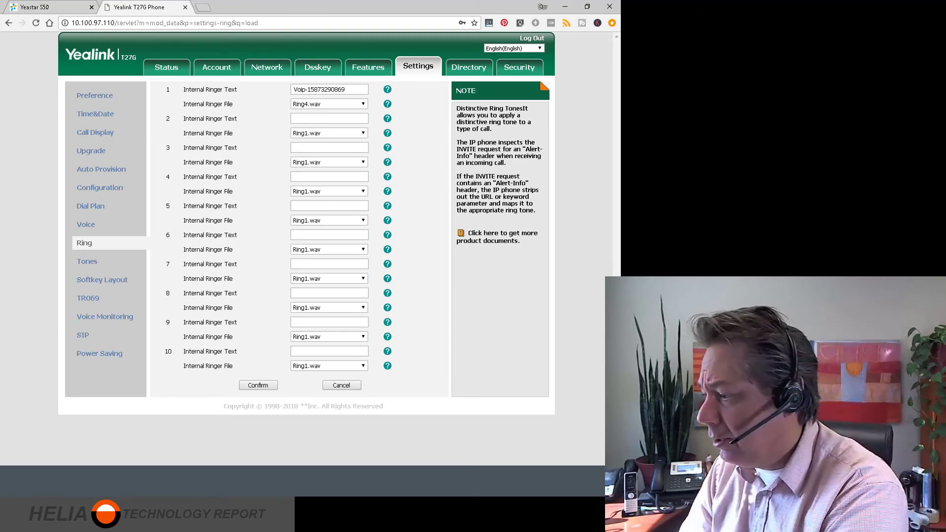